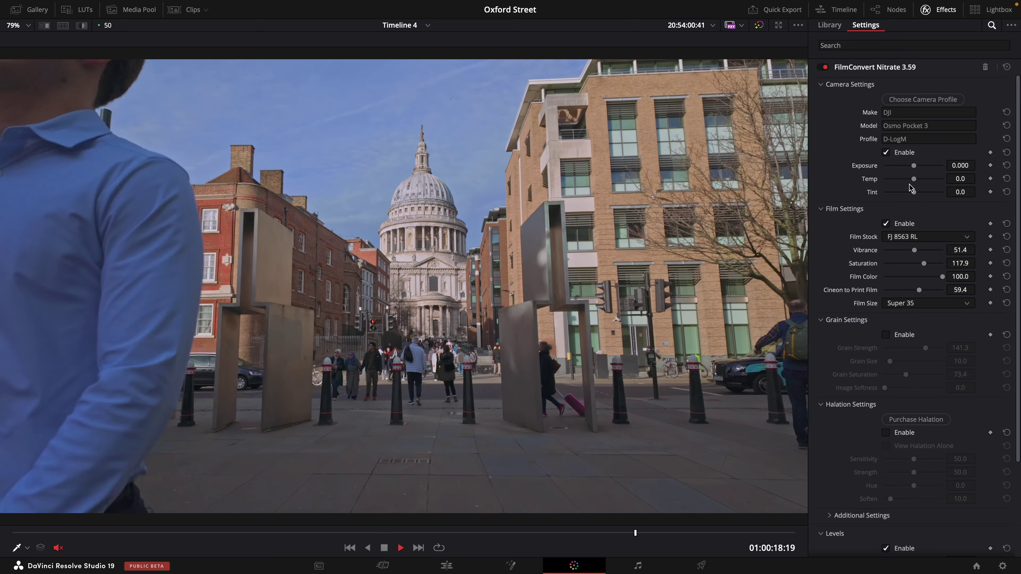
Step: Open the node editor beside the viewer to reveal the clip's two-node grade
left_click(886, 11)
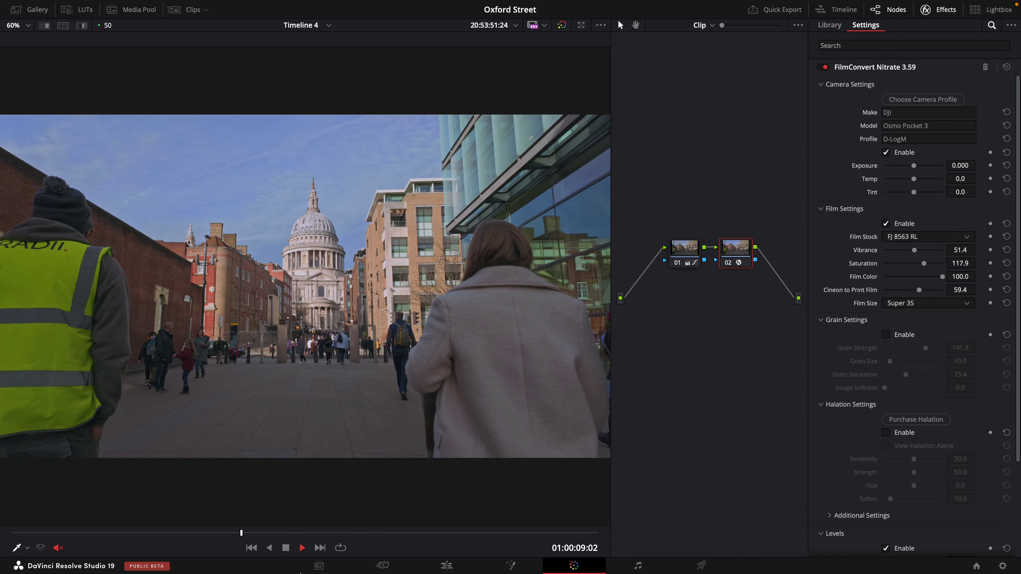
Step: Check the FilmConvert site's Supported Cameras list for DJI models, then return to Resolve
key("super+Tab")
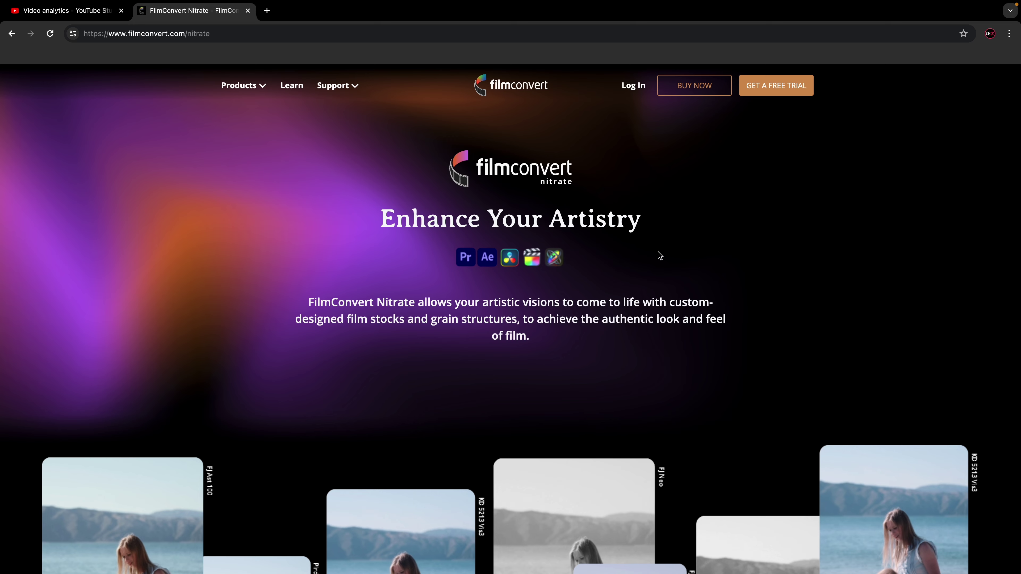
key("End")
left_click(338, 481)
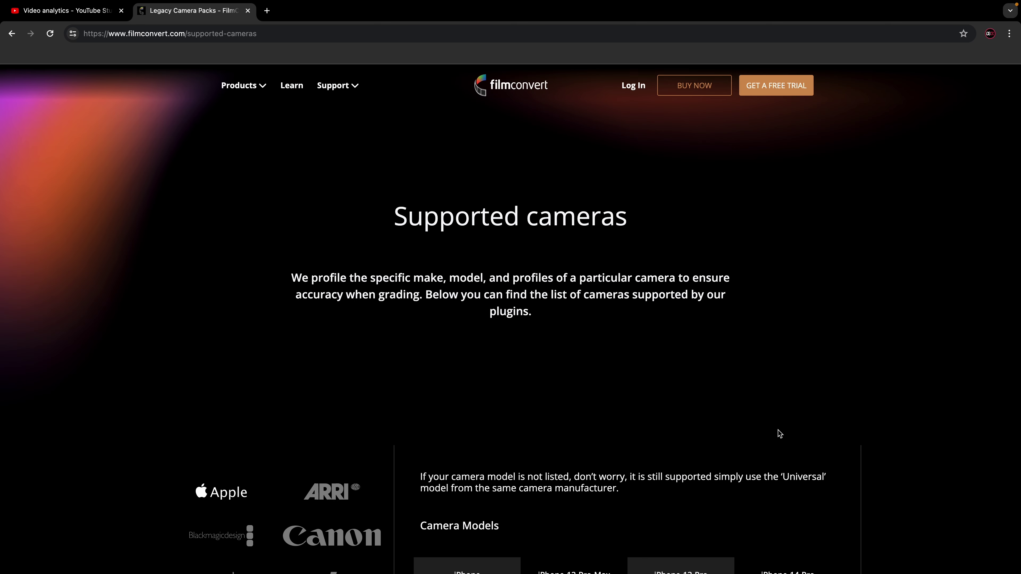
scroll(777, 431, "down", 9)
scroll(750, 378, "up", 4)
scroll(750, 379, "down", 3)
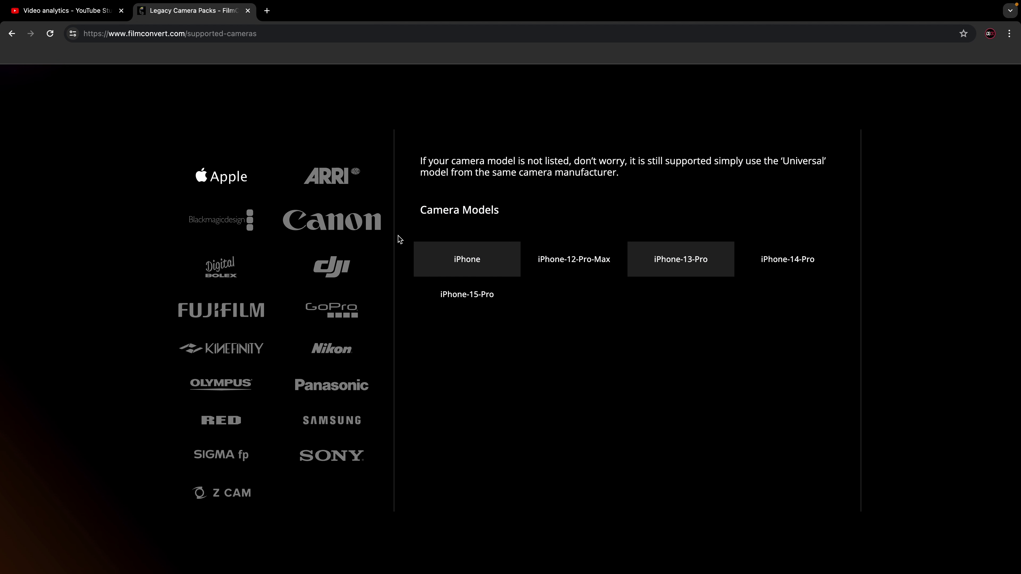
left_click(328, 263)
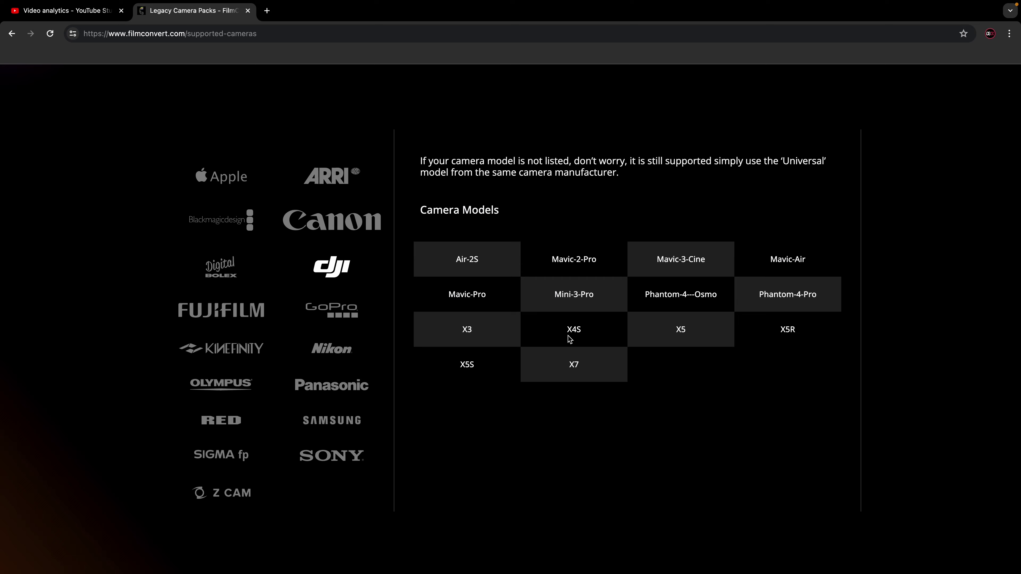
key("super+Tab")
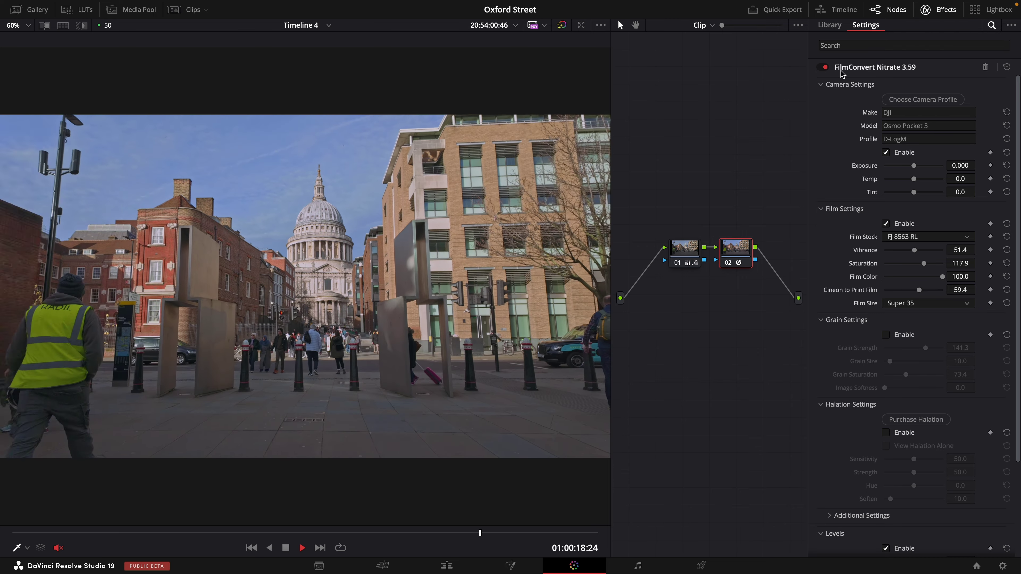
key("shift+d")
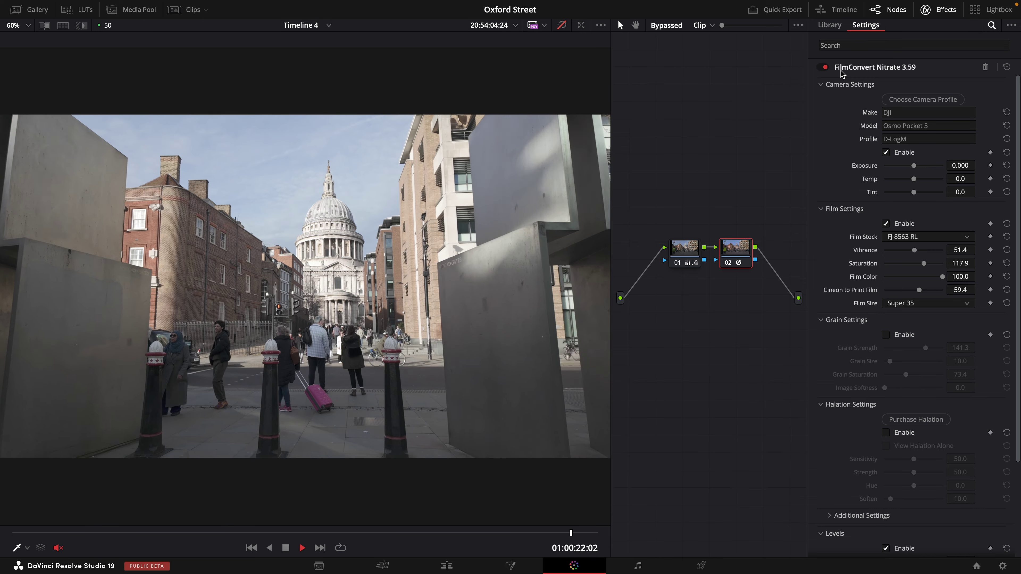
key("shift+d")
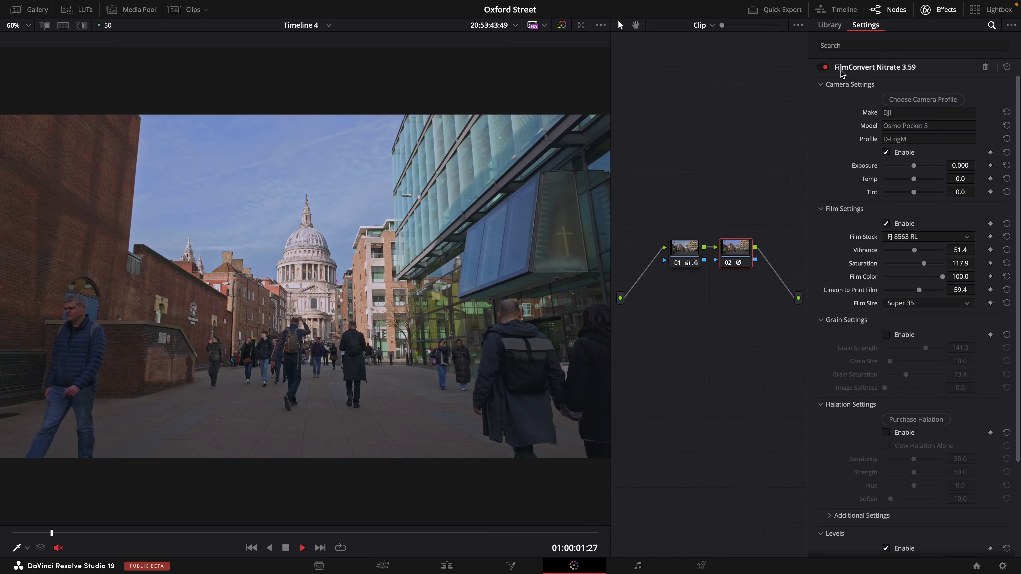
key("shift+d")
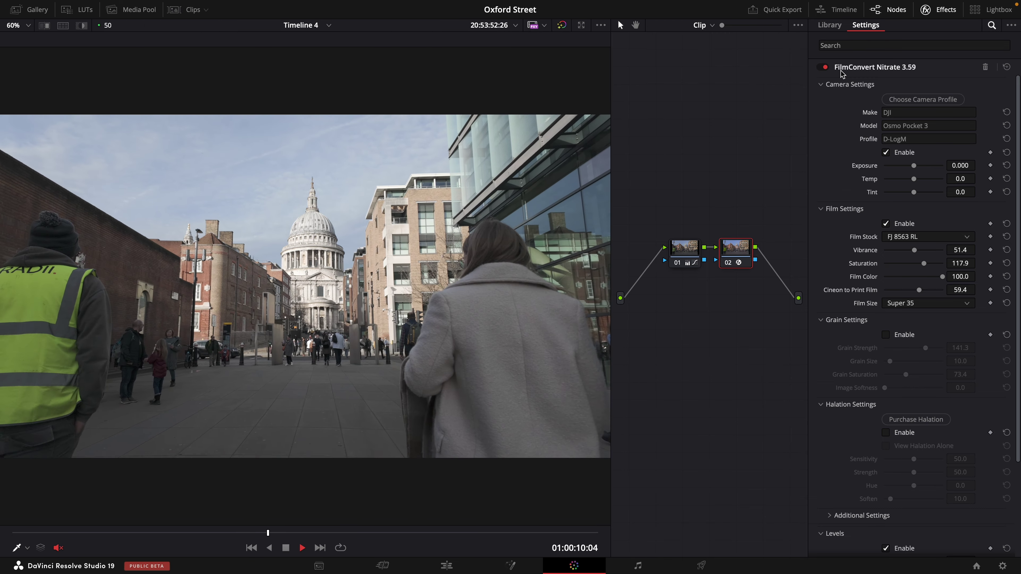
key("shift+d")
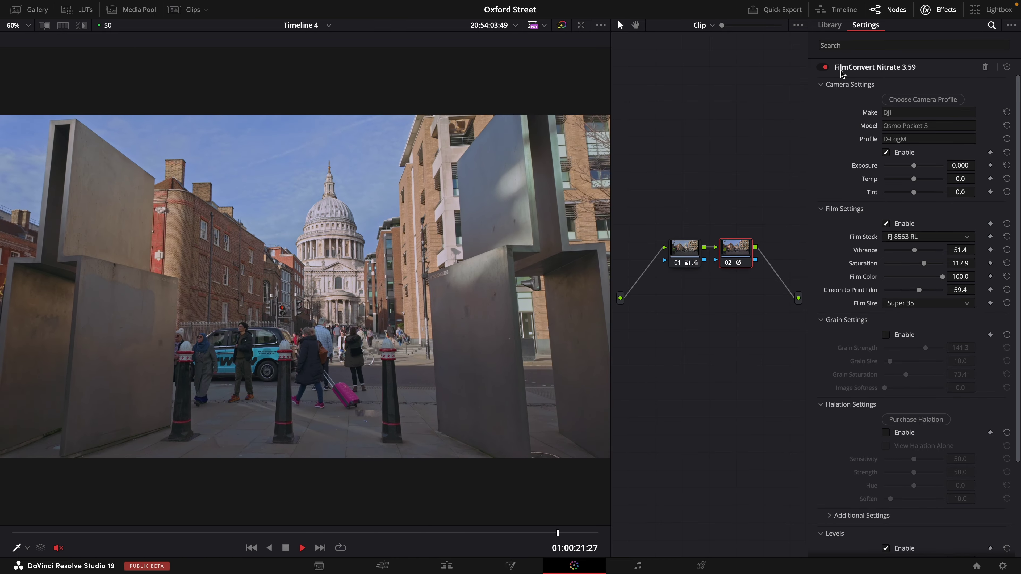
key("shift+d")
key("shift+d")
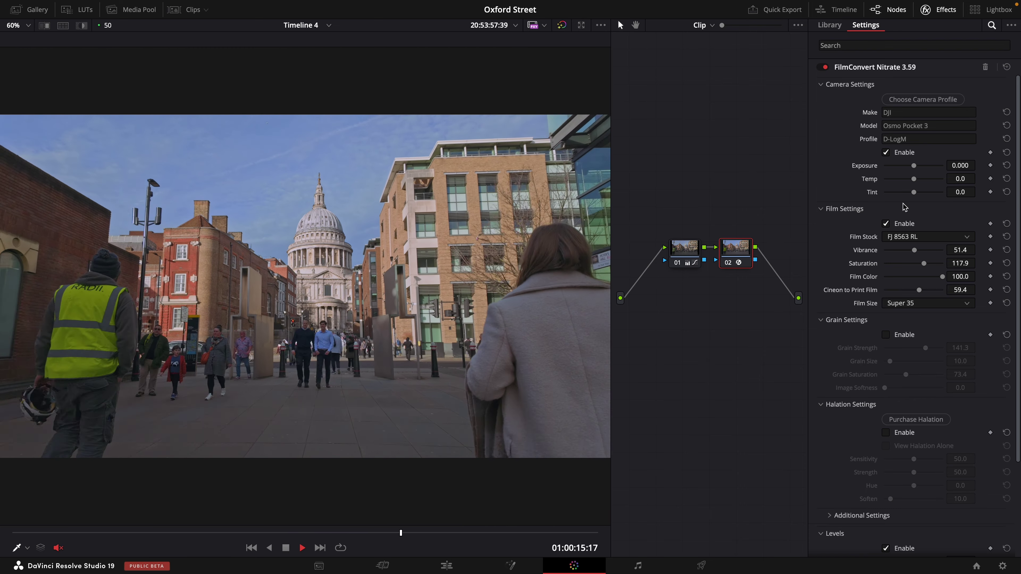
Step: Try film stocks Kodak Vis3, FJ 8543 VD, FJ 8553 ET, then FJ 8563 RL
left_click(924, 236)
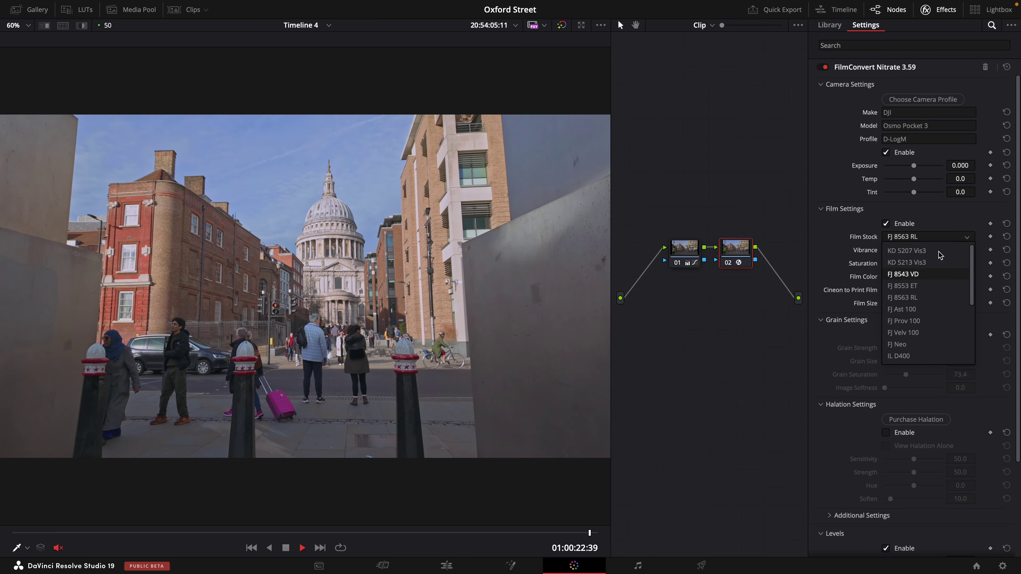
left_click(936, 262)
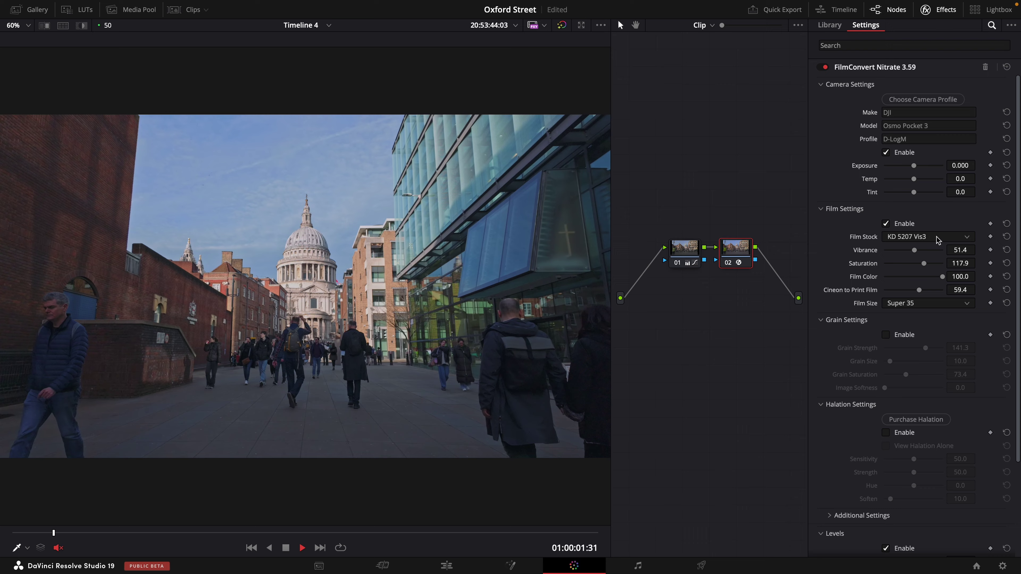
left_click(940, 238)
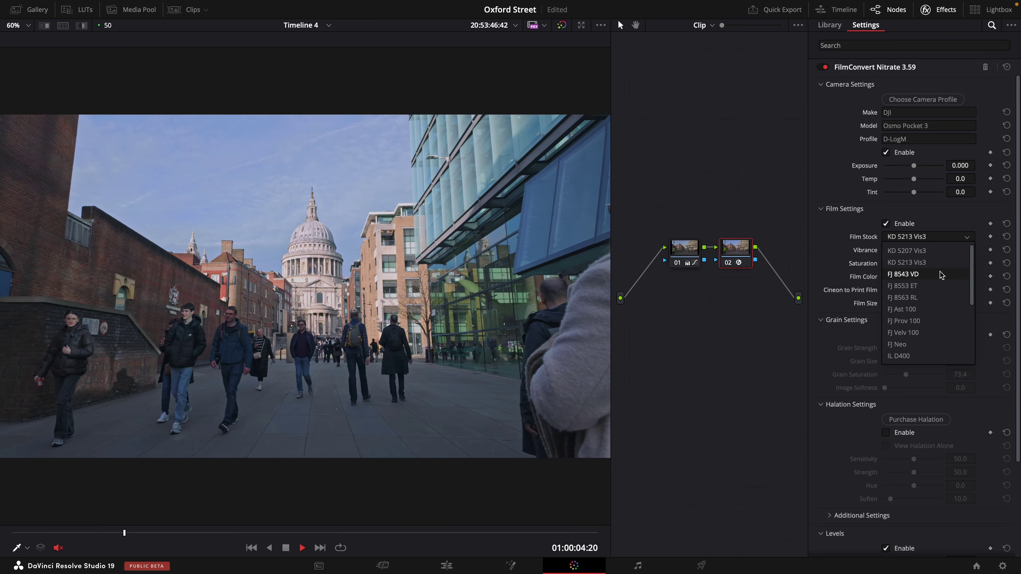
left_click(941, 248)
left_click(940, 237)
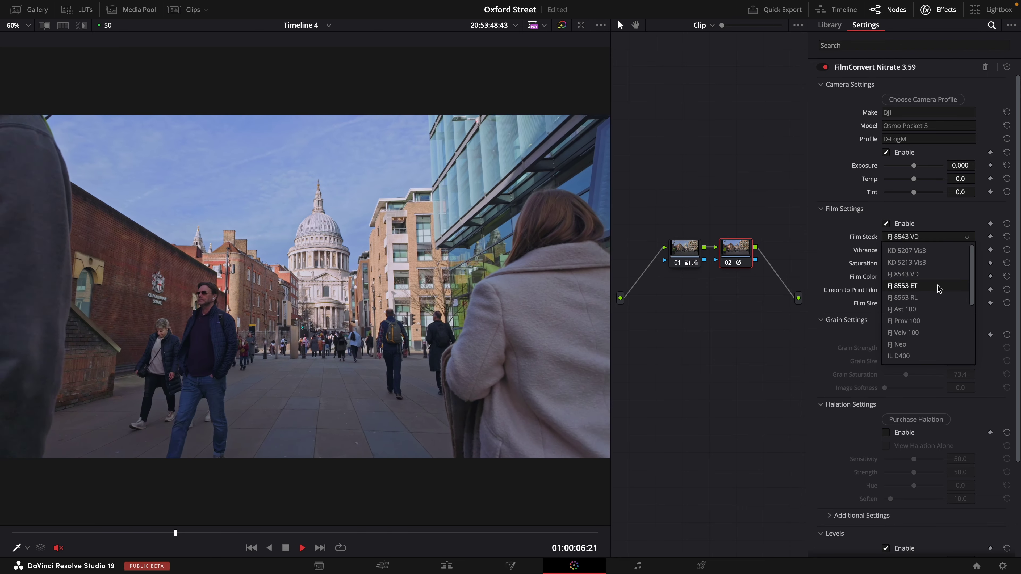
left_click(938, 288)
left_click(940, 237)
left_click(936, 293)
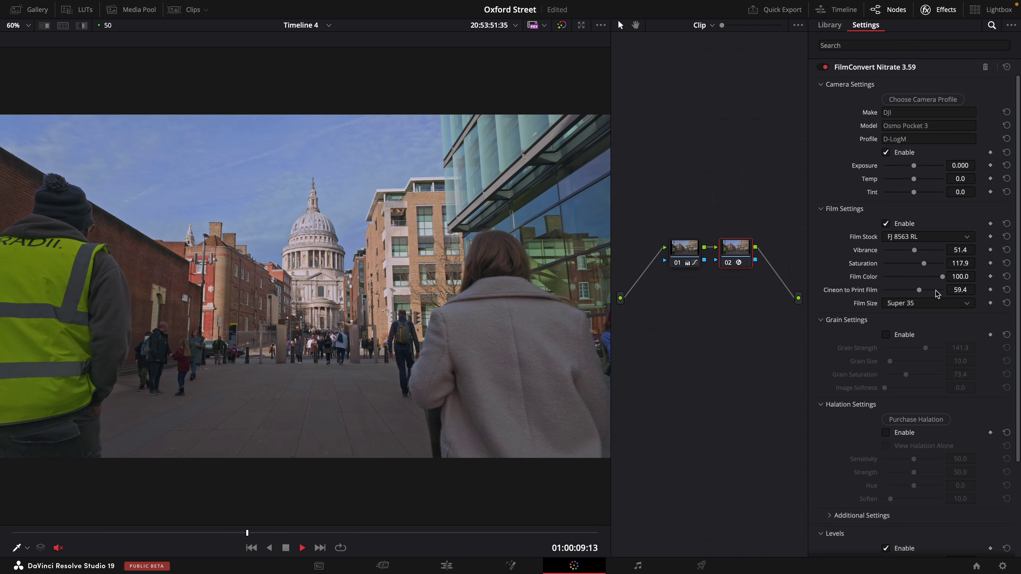
Step: Try FJ Ast 100 and FJ Prov 100, leaving FJ Velv 100 as the film stock
left_click(938, 239)
left_click(931, 310)
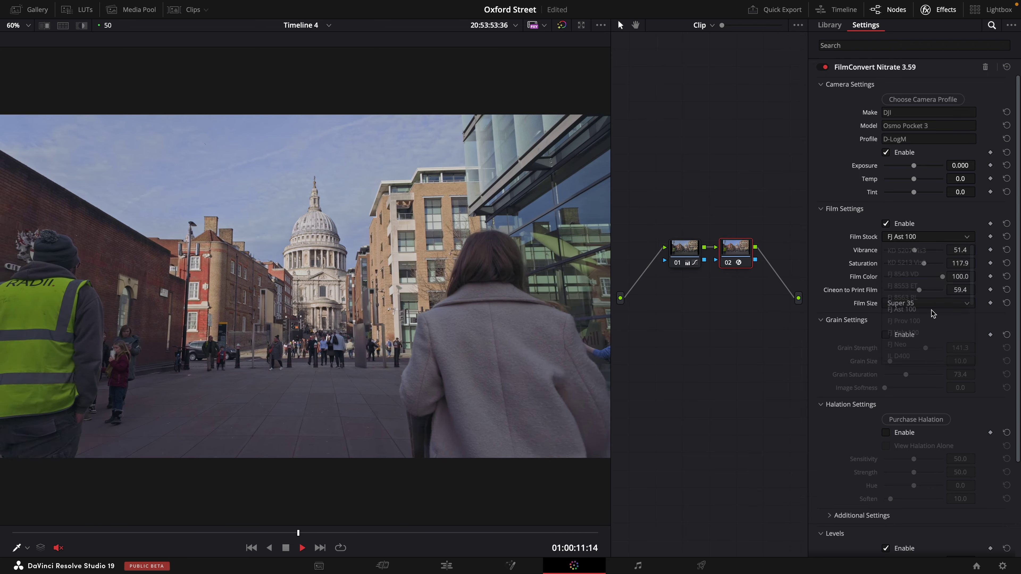
left_click(932, 241)
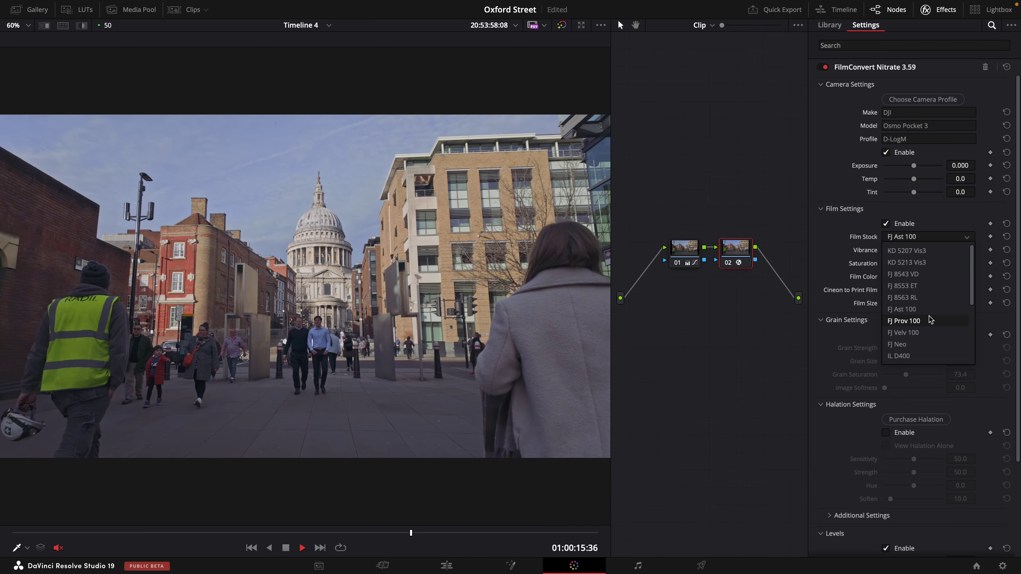
left_click(930, 321)
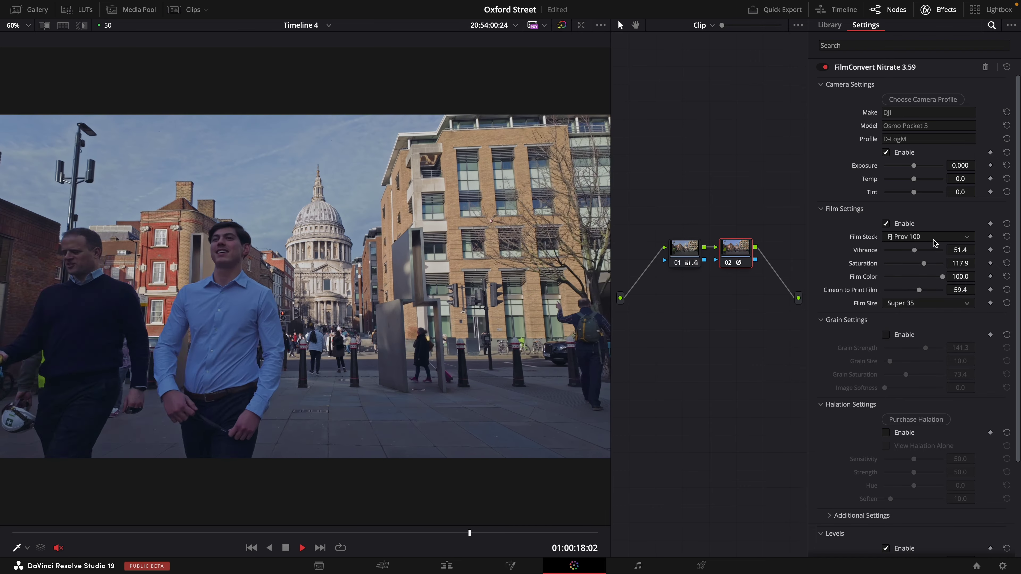
left_click(928, 237)
left_click(924, 332)
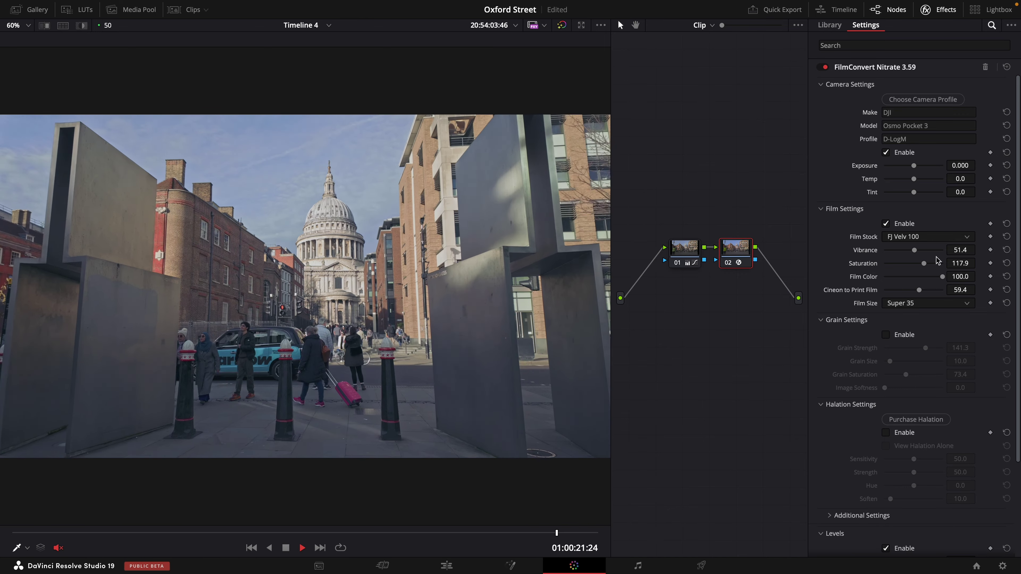
Step: Switch to black-and-white stocks, trying FJ Neo and then IL D3200
left_click(928, 236)
left_click(924, 356)
left_click(928, 236)
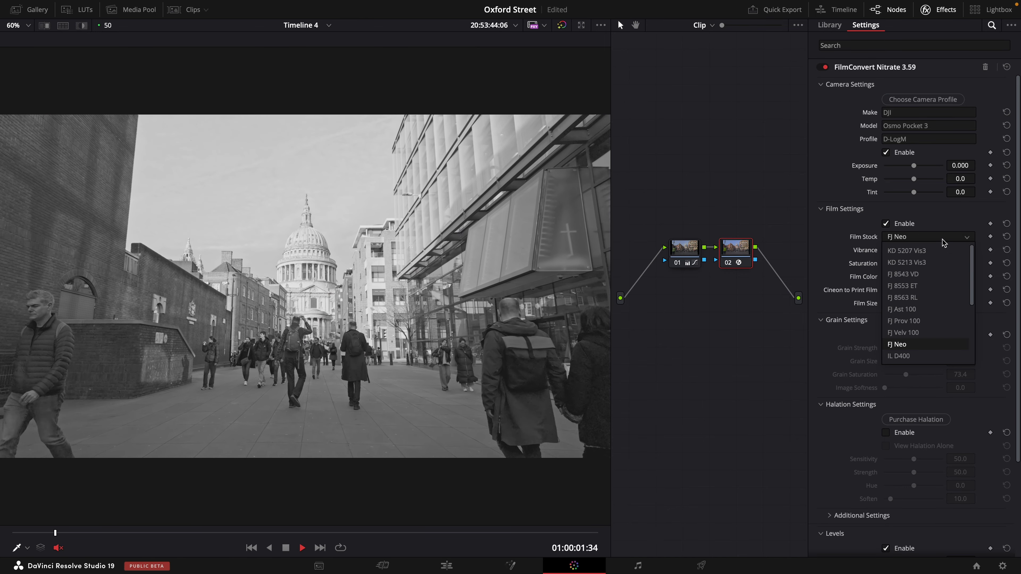
scroll(972, 270, "down", 1)
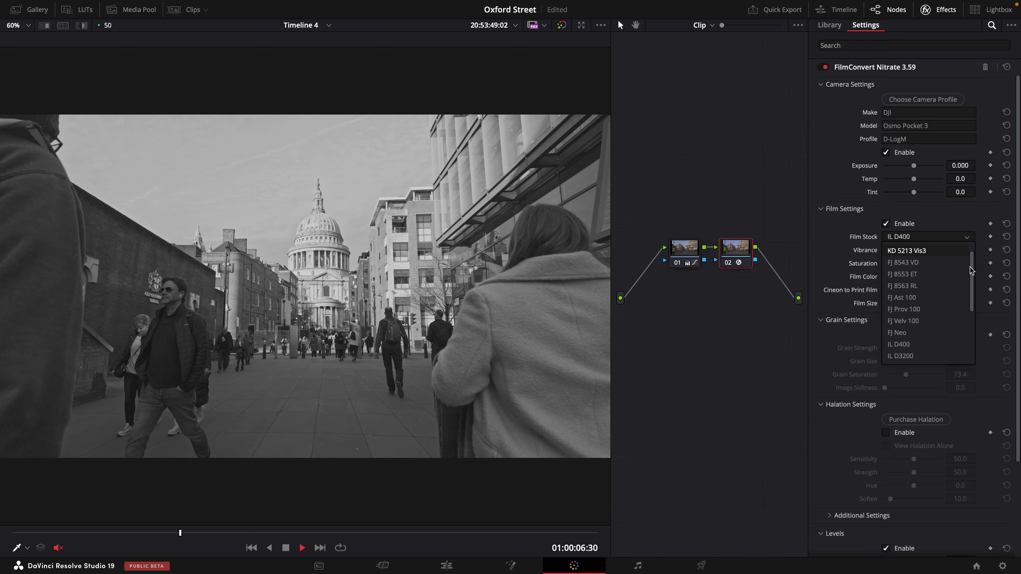
scroll(923, 320, "down", 3)
left_click(923, 321)
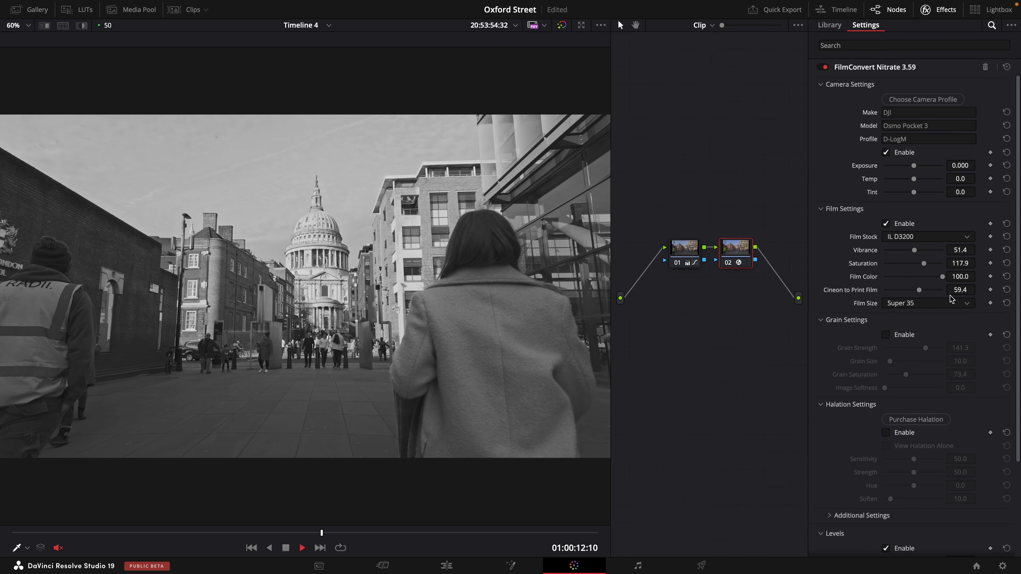
Step: Try KD TMx 100, then apply KD TrX 400 as the film stock
left_click(944, 238)
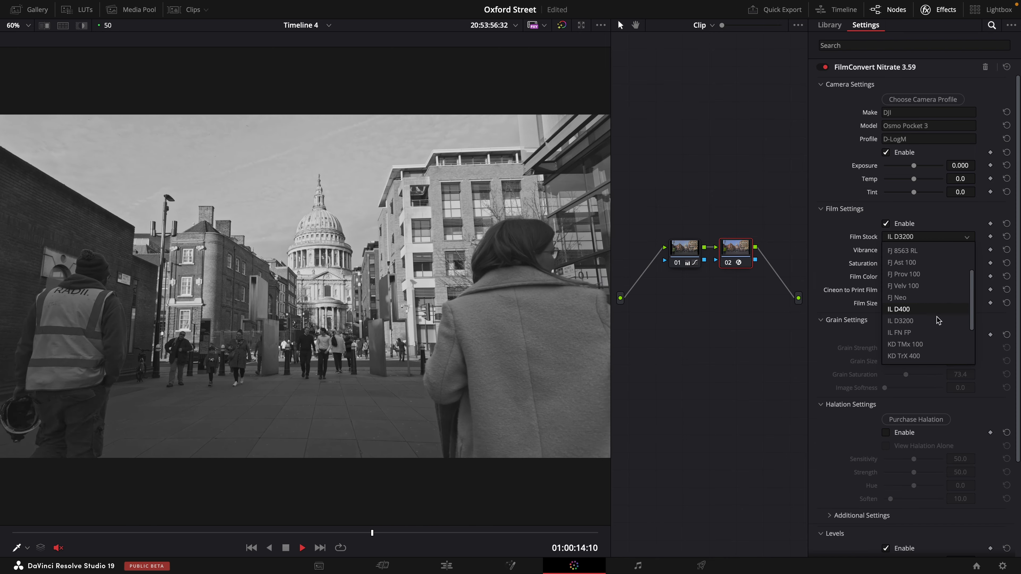
left_click(932, 344)
left_click(950, 238)
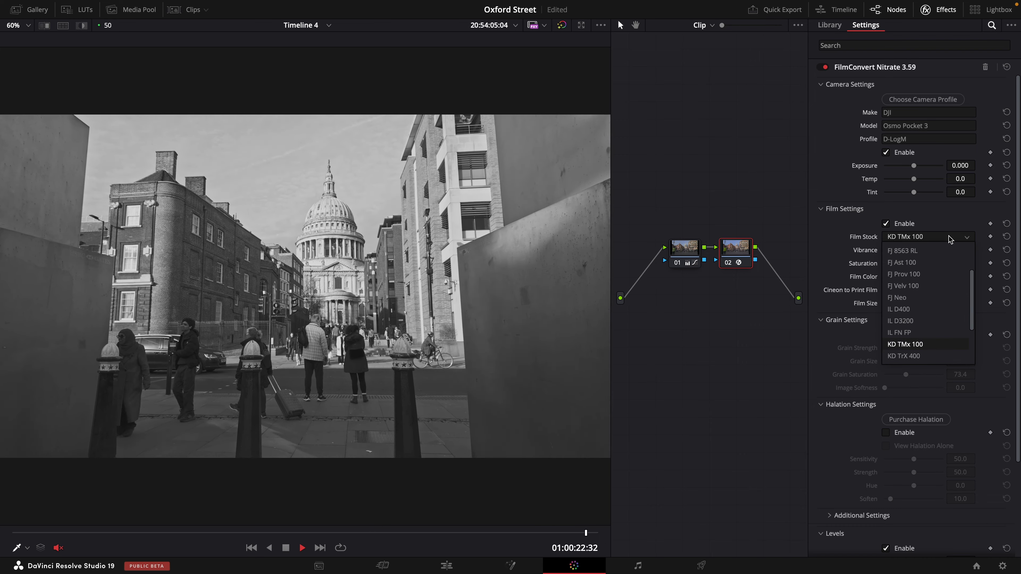
scroll(967, 297, "up", 2)
scroll(970, 296, "down", 3)
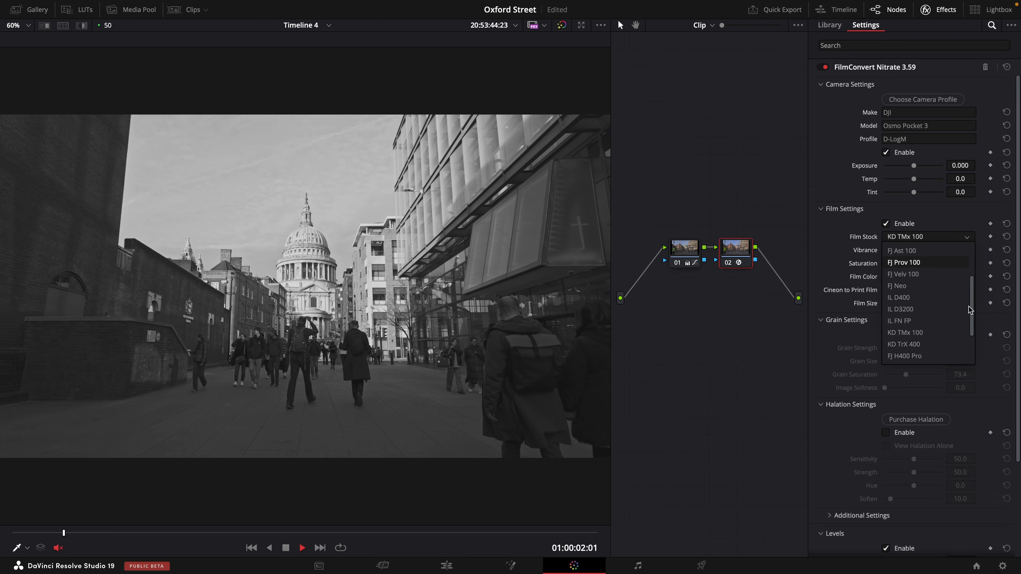
left_click(944, 344)
scroll(942, 346, "down", 4)
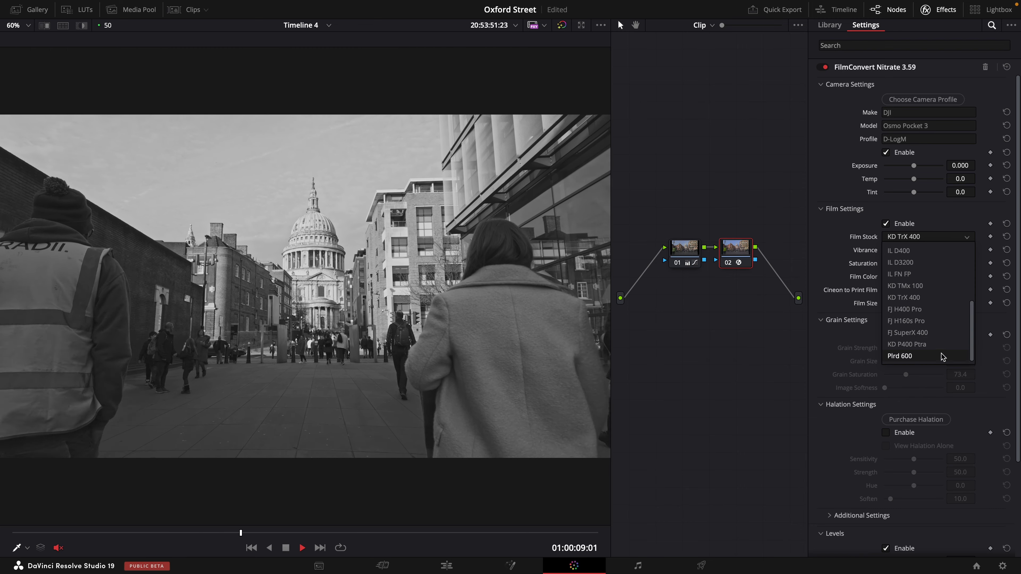
Step: Cycle colour stocks FJ H400 Pro, FJ H160s Pro, FJ SuperX 400, KD P400 Ptra, finishing on Plrd 600
left_click(939, 313)
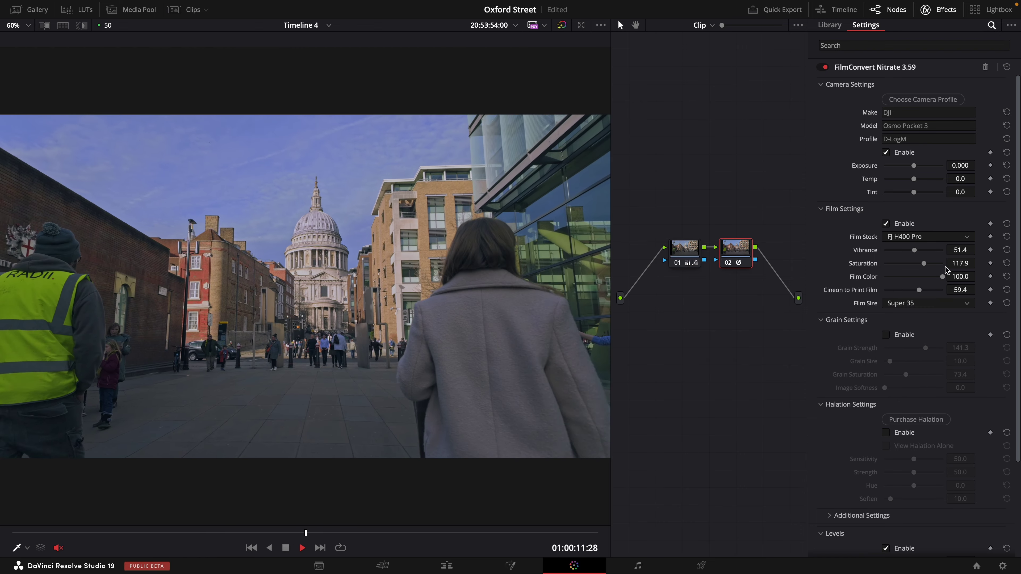
left_click(950, 241)
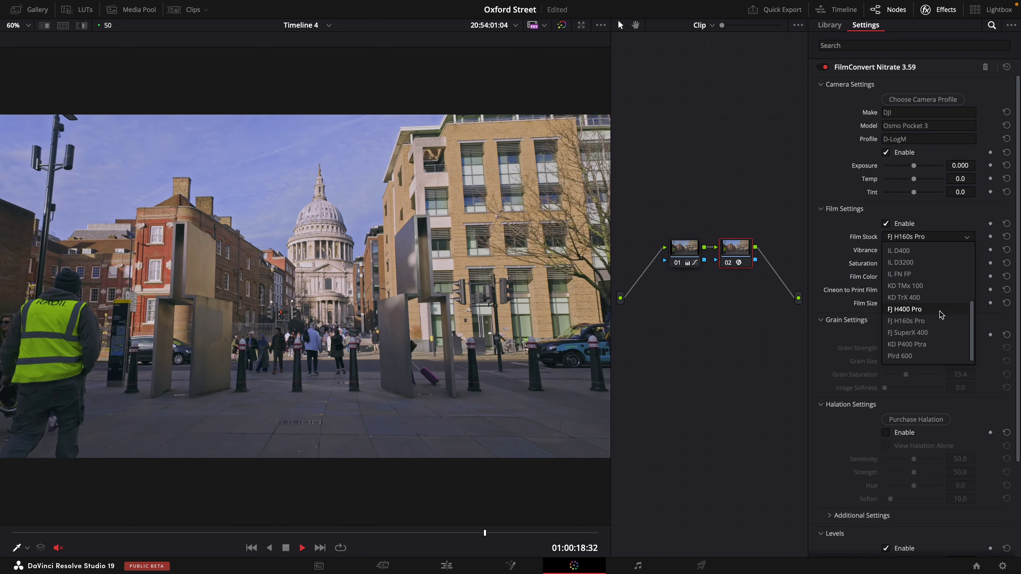
left_click(937, 321)
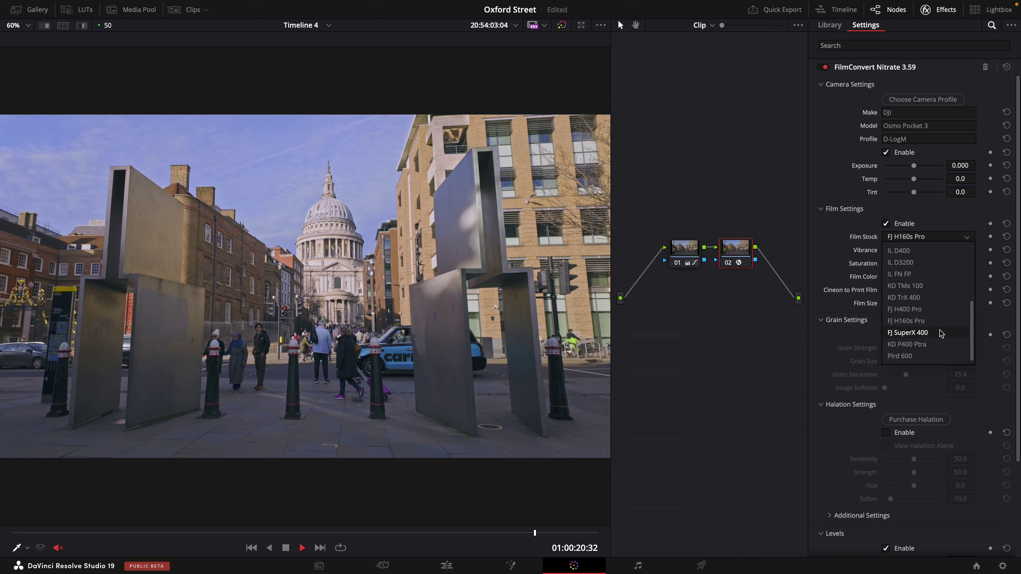
left_click(940, 333)
left_click(950, 237)
left_click(936, 346)
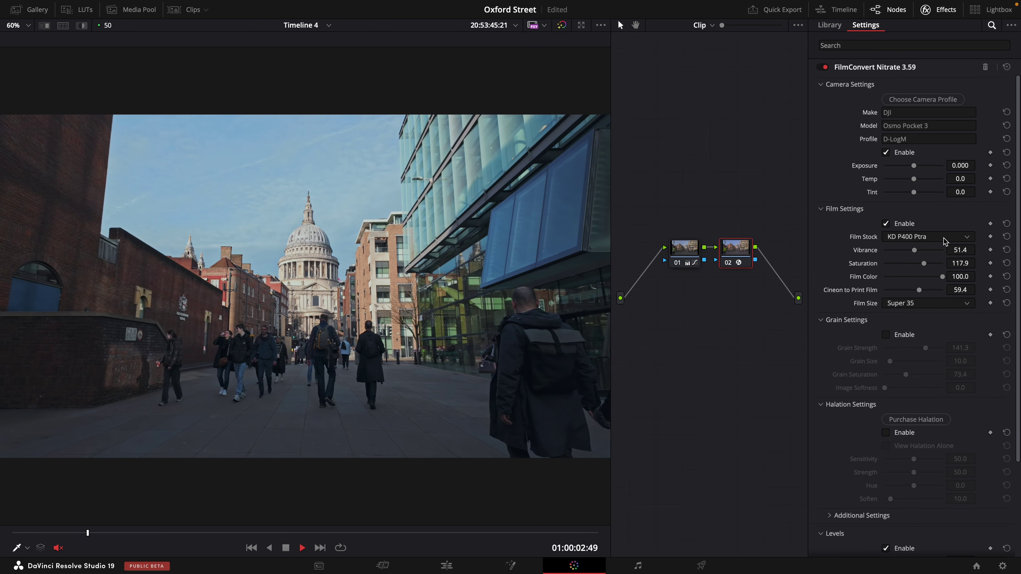
left_click(944, 241)
left_click(944, 356)
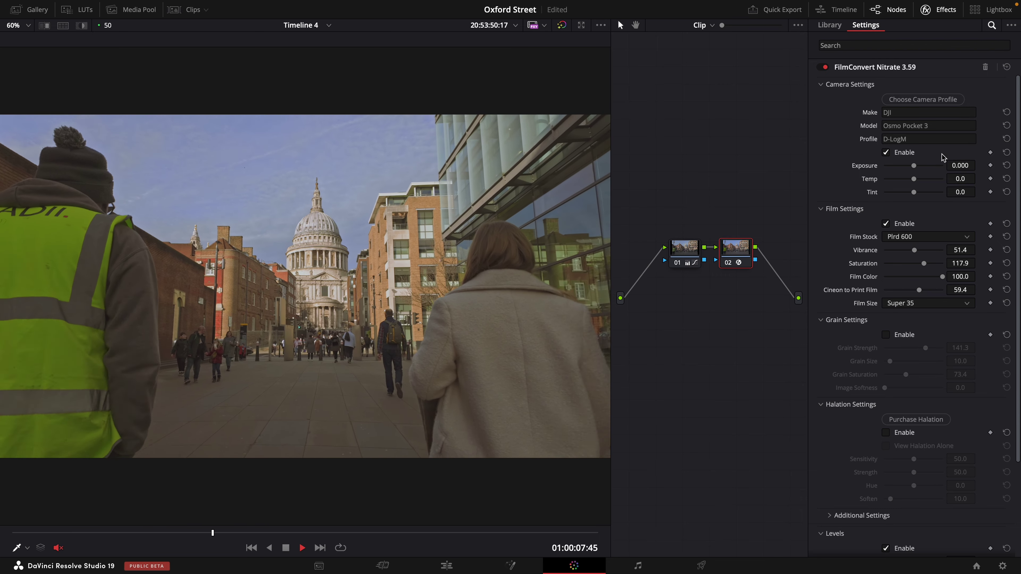
scroll(939, 333, "down", 3)
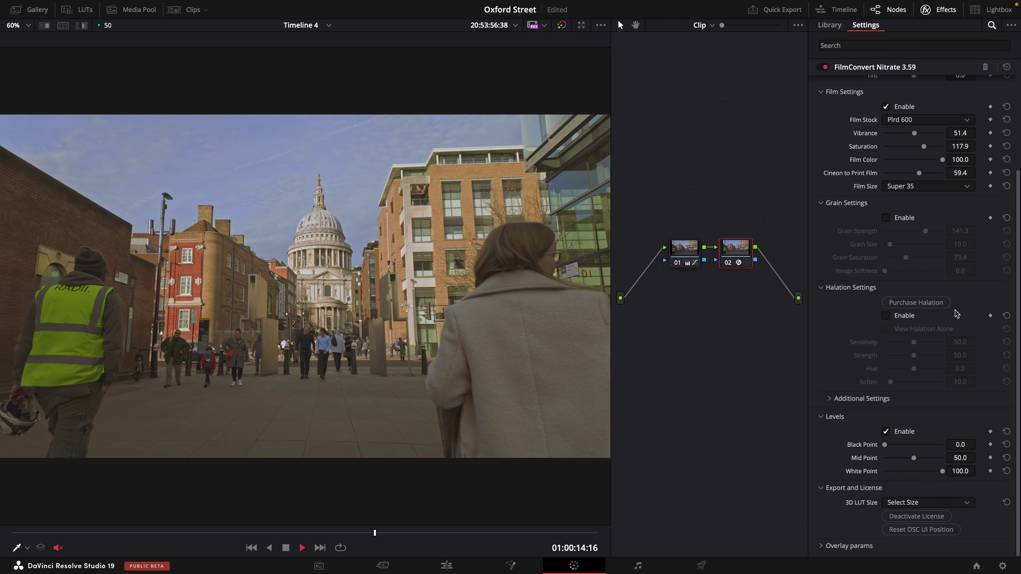
left_click(888, 218)
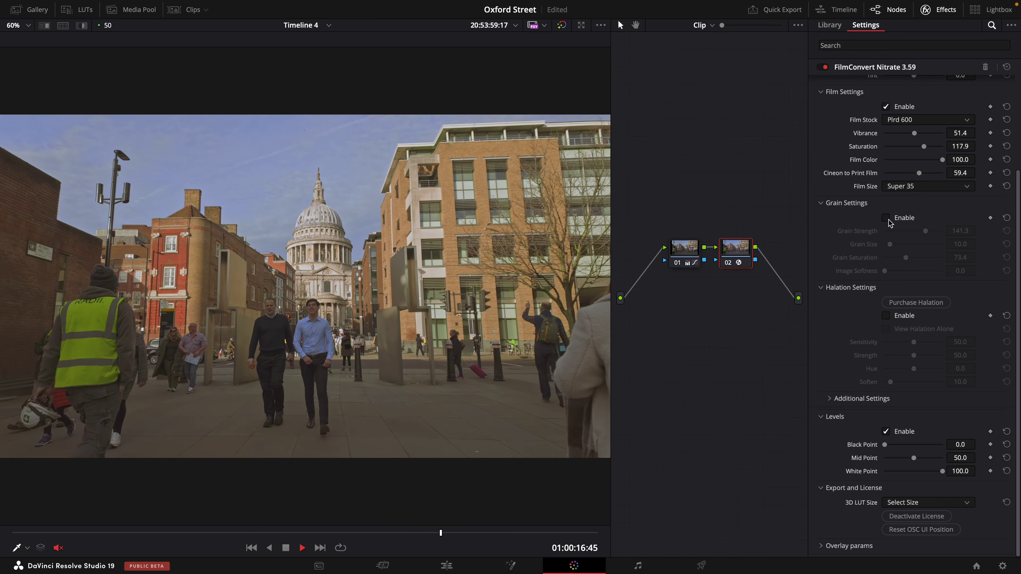